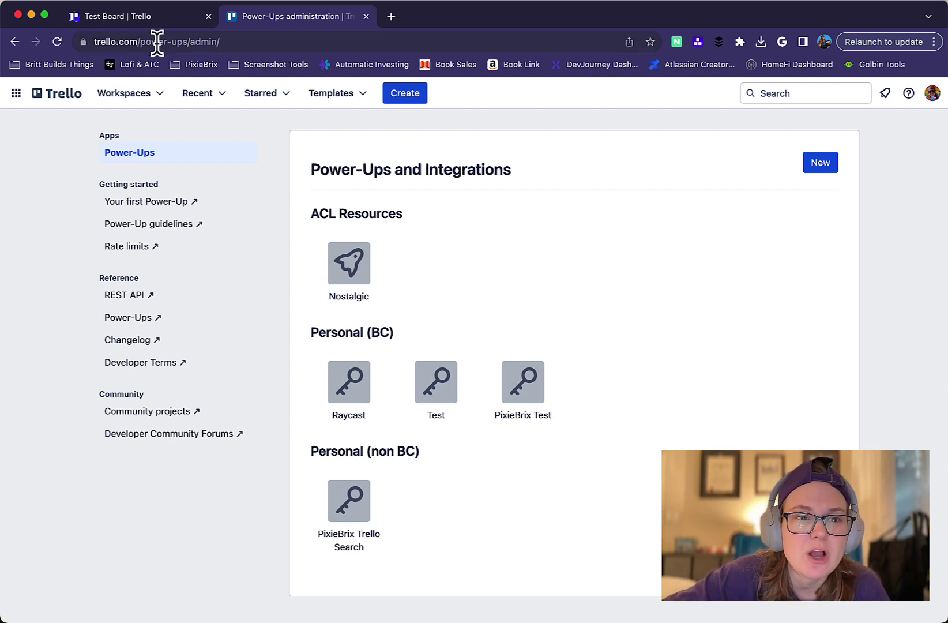
# Step: Start a new Power-Up named 'Test Integration' in the Personal (BC) workspace
pyautogui.click(210, 42)
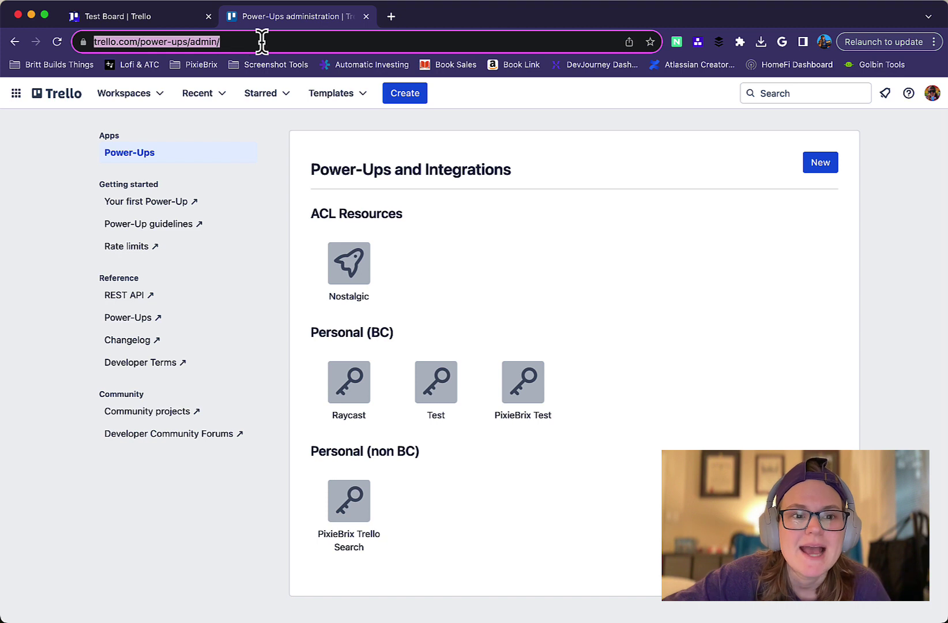
pyautogui.click(262, 41)
pyautogui.click(249, 117)
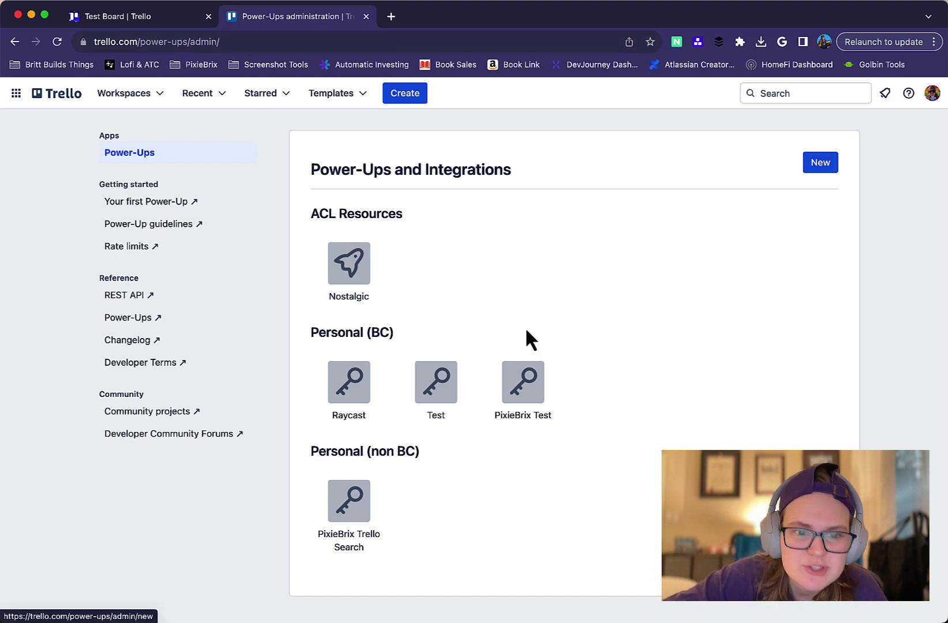
pyautogui.scroll(-1, 525, 327)
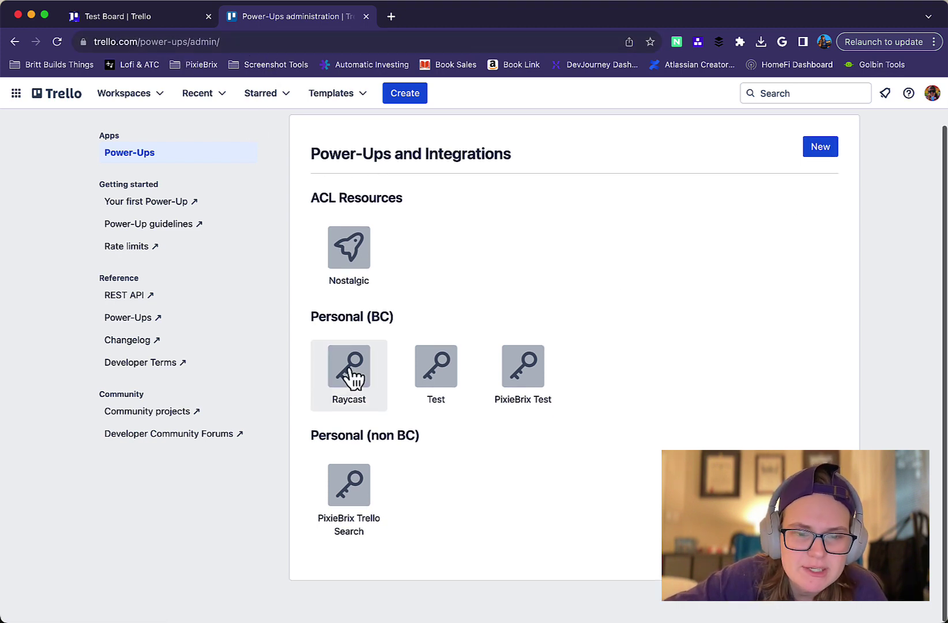
pyautogui.click(819, 147)
pyautogui.scroll(-1, 380, 208)
pyautogui.click(380, 208)
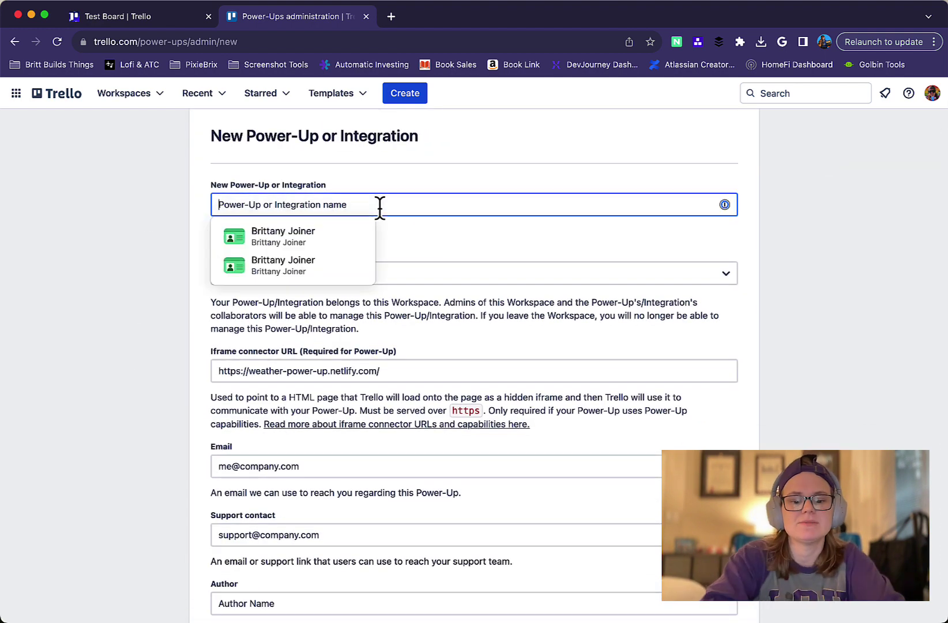
pyautogui.write('Tes')
pyautogui.write('Integration')
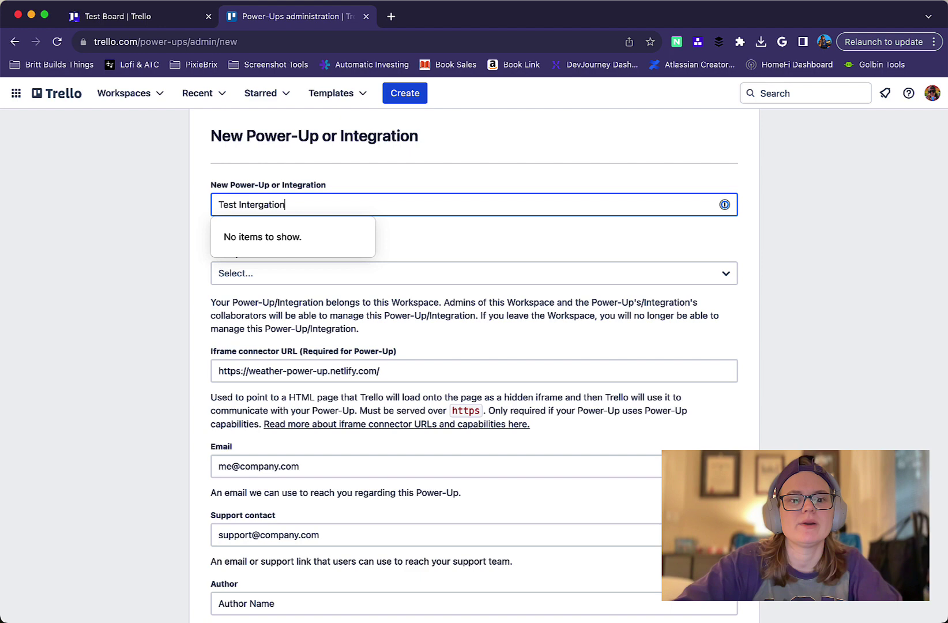
pyautogui.press('BackSpace')
pyautogui.press('BackSpace')
pyautogui.press('BackSpace')
pyautogui.press('BackSpace')
pyautogui.press('BackSpace')
pyautogui.press('BackSpace')
pyautogui.write('gration')
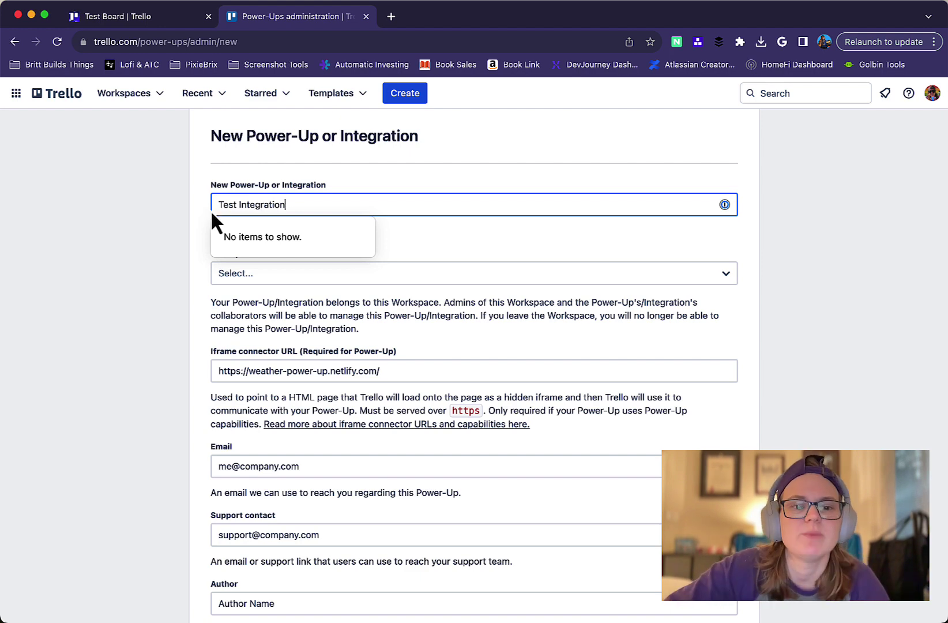
pyautogui.click(208, 220)
pyautogui.click(267, 273)
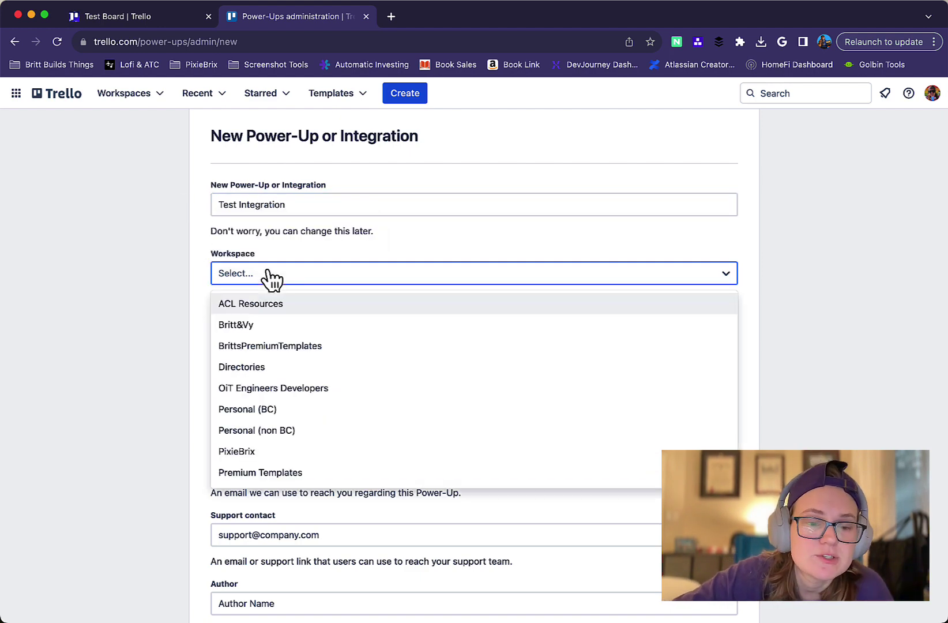
pyautogui.scroll(-1, 317, 282)
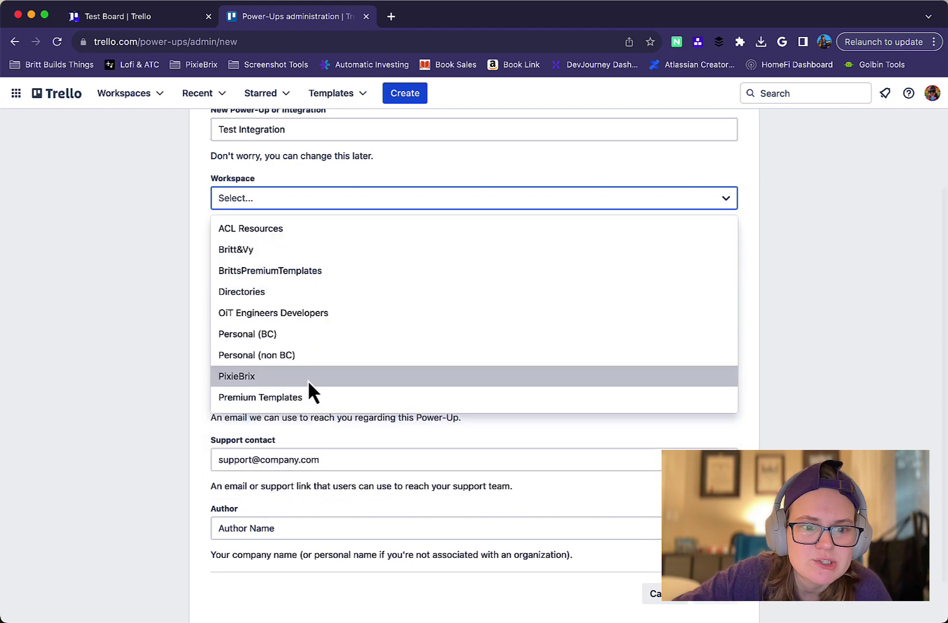
pyautogui.click(281, 335)
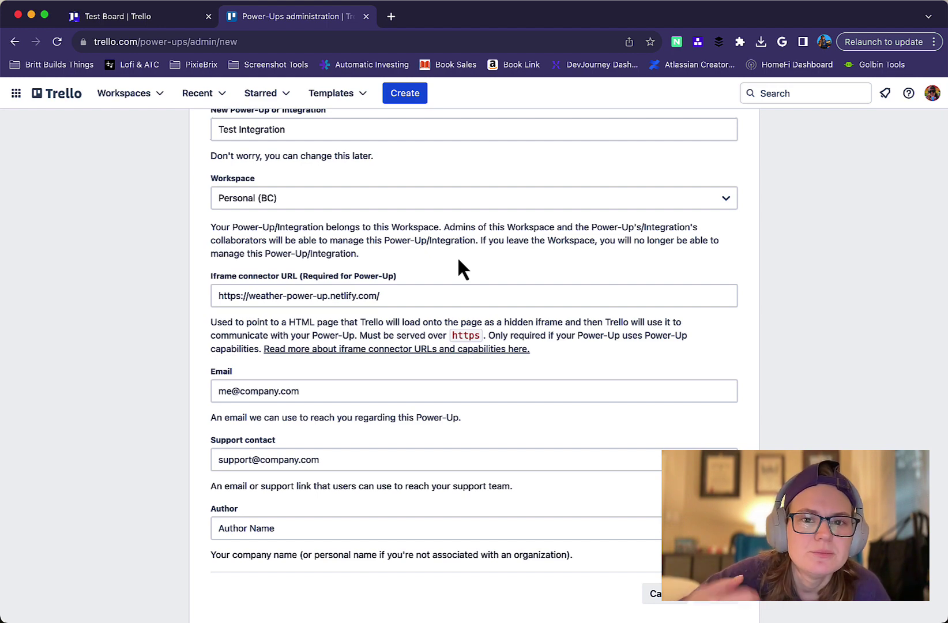
pyautogui.scroll(-2, 456, 256)
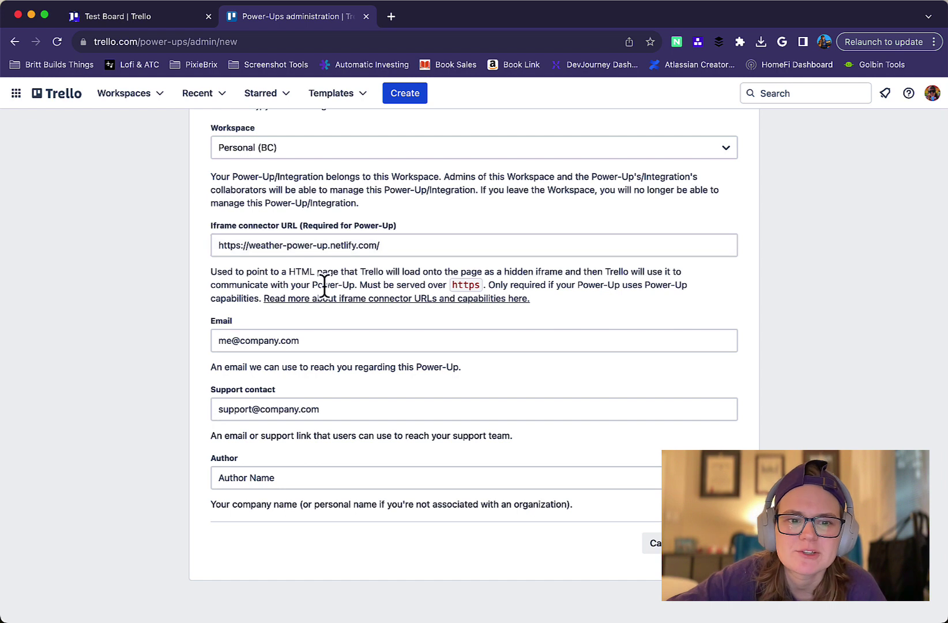
# Step: Enter the contact email, reuse it as support contact, add the author, and create it
pyautogui.click(306, 343)
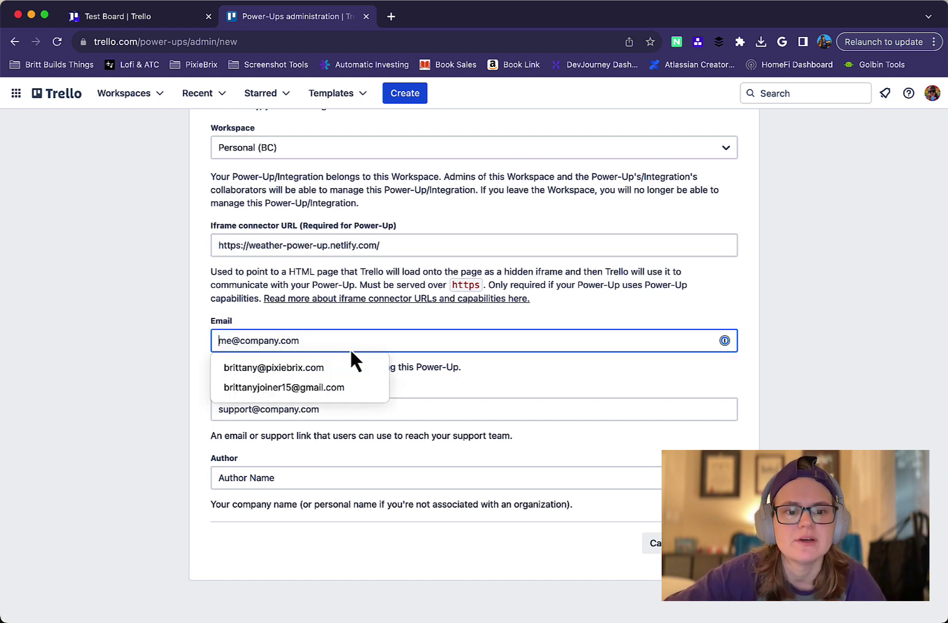
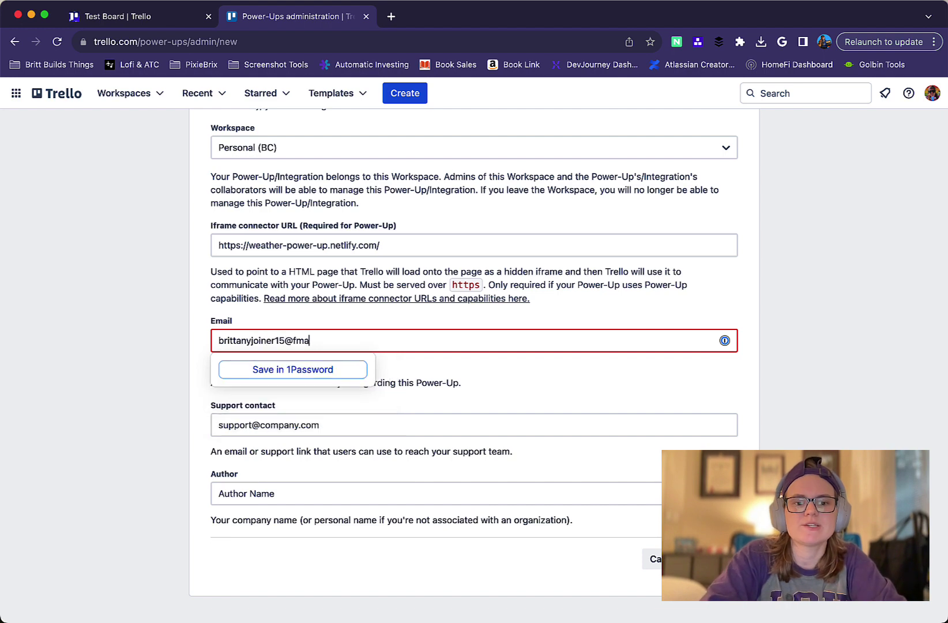
pyautogui.press('Down')
pyautogui.press('Return')
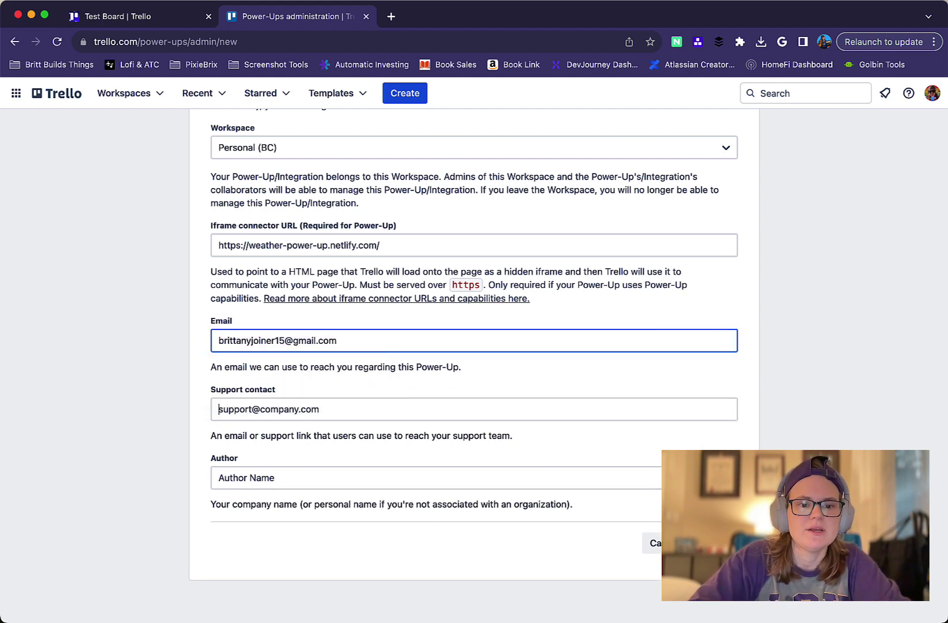
pyautogui.press('Tab')
pyautogui.press('super+v')
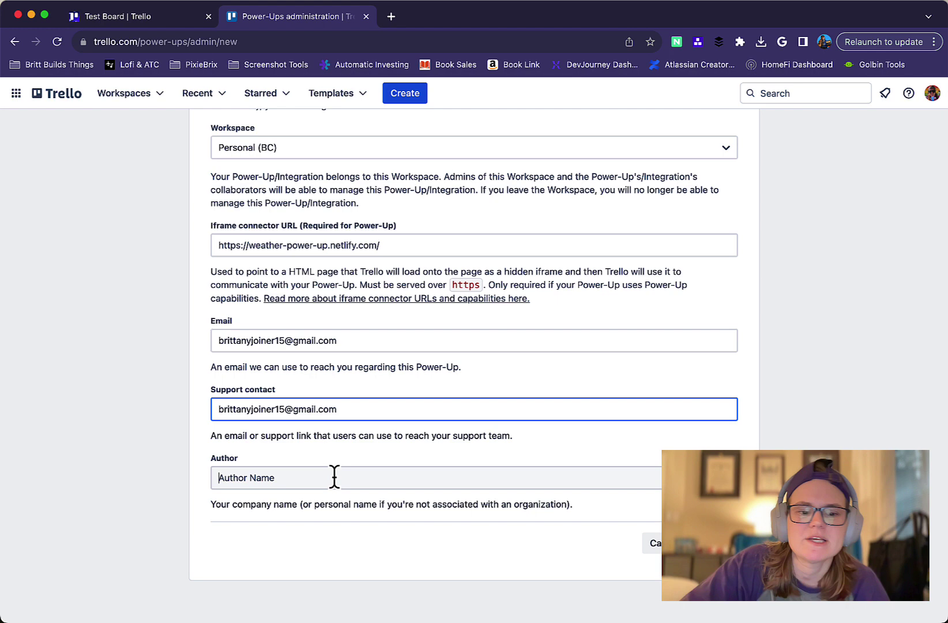
pyautogui.click(334, 478)
pyautogui.write('Brittany J')
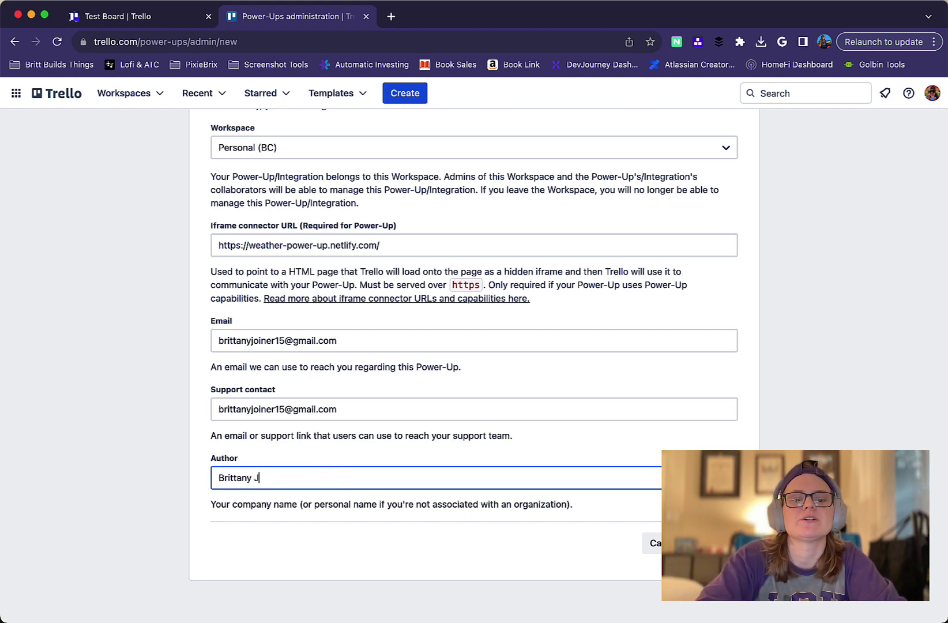
pyautogui.write('oiner')
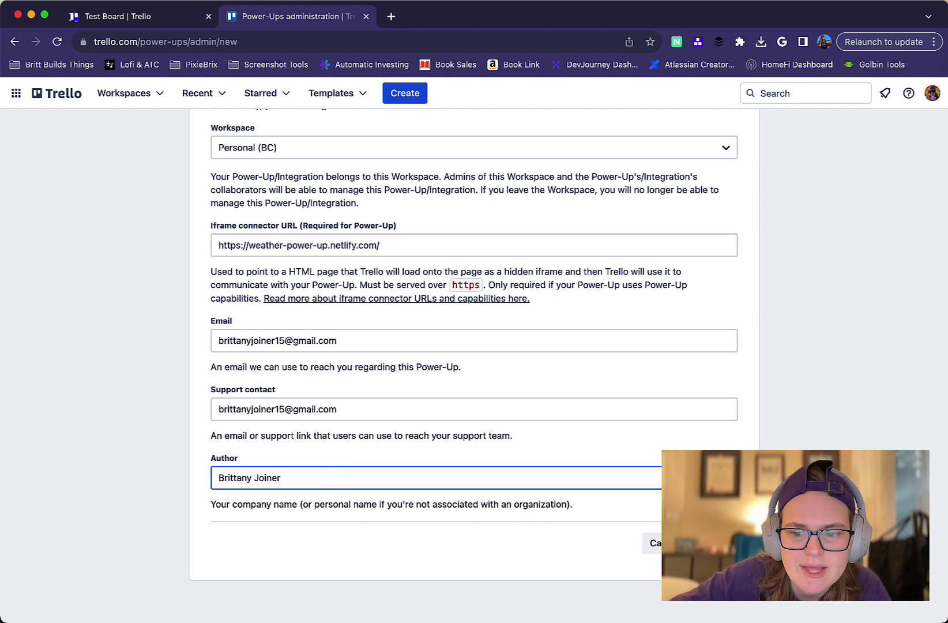
pyautogui.press('Return')
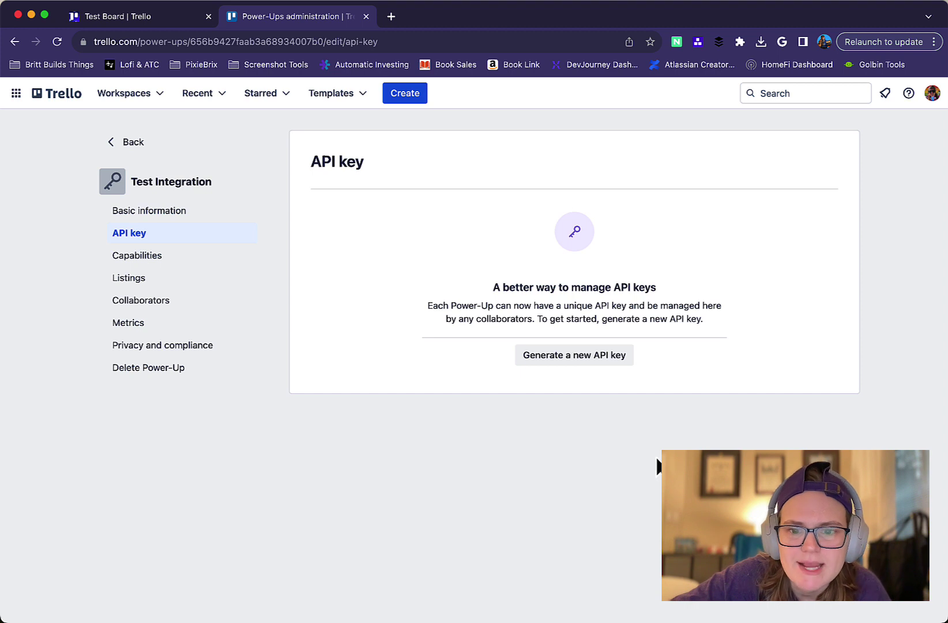
# Step: Confirm generating a new API key and secret, then copy the API key to the clipboard
pyautogui.click(549, 360)
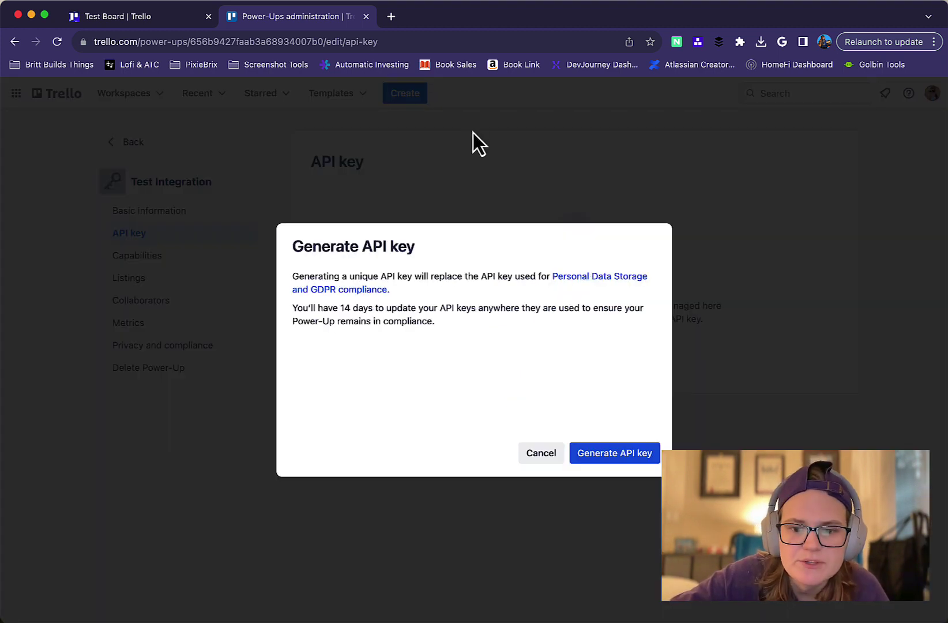
pyautogui.click(608, 459)
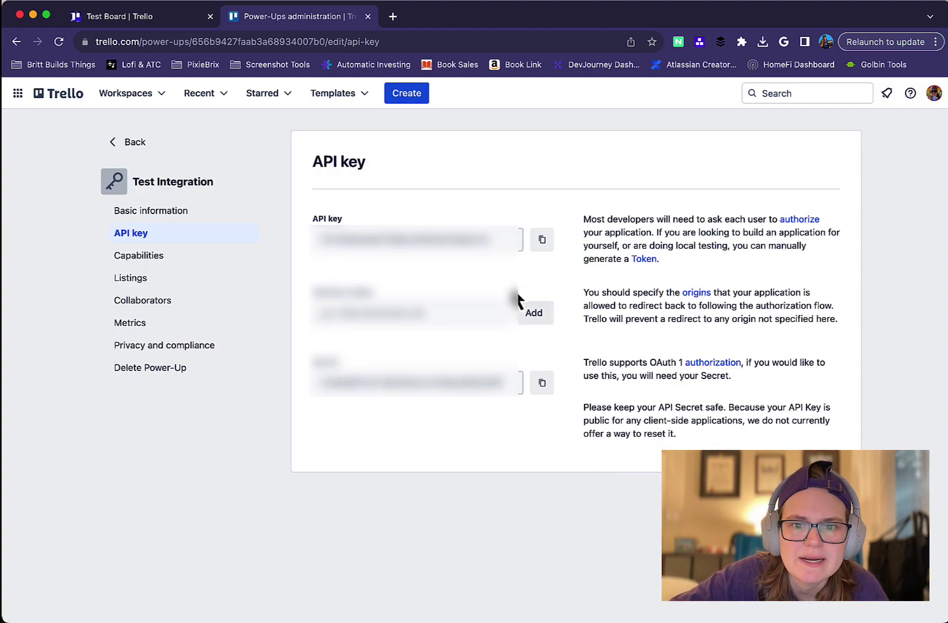
pyautogui.click(541, 244)
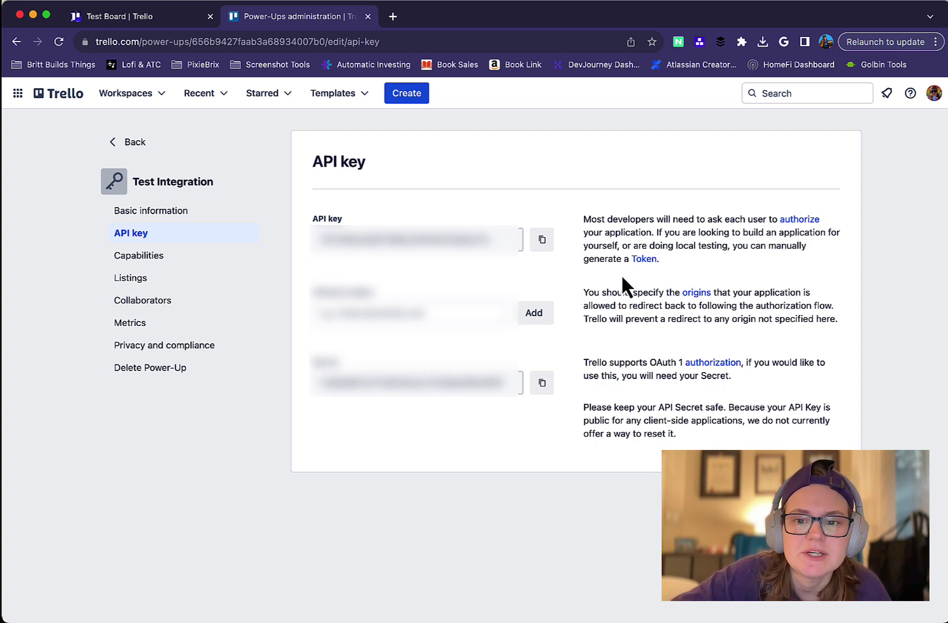
# Step: Allow Test Integration account access on the Token page and select the issued token
pyautogui.click(642, 260)
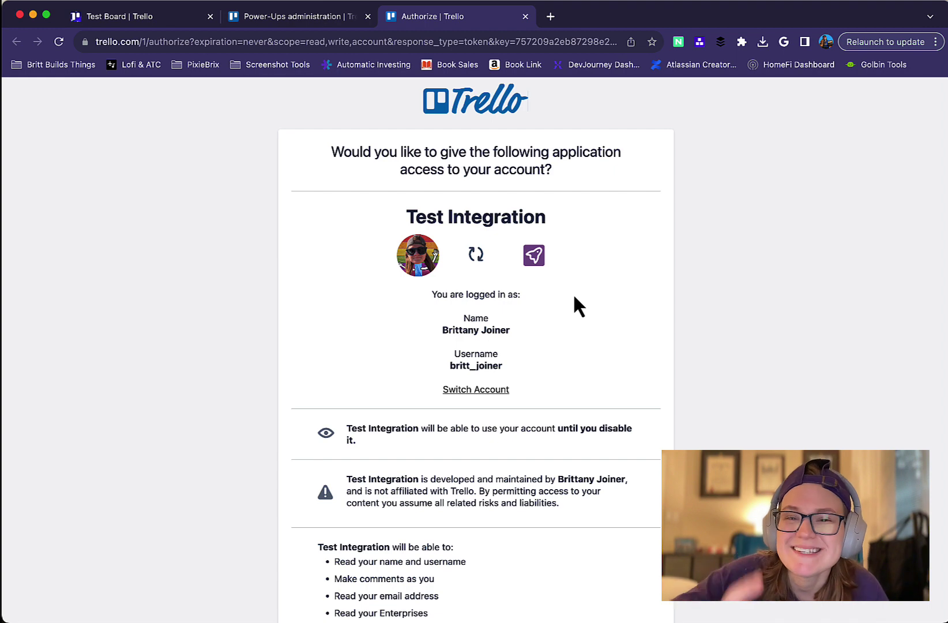
pyautogui.scroll(-1, 575, 297)
pyautogui.scroll(-4, 575, 296)
pyautogui.scroll(-4, 574, 296)
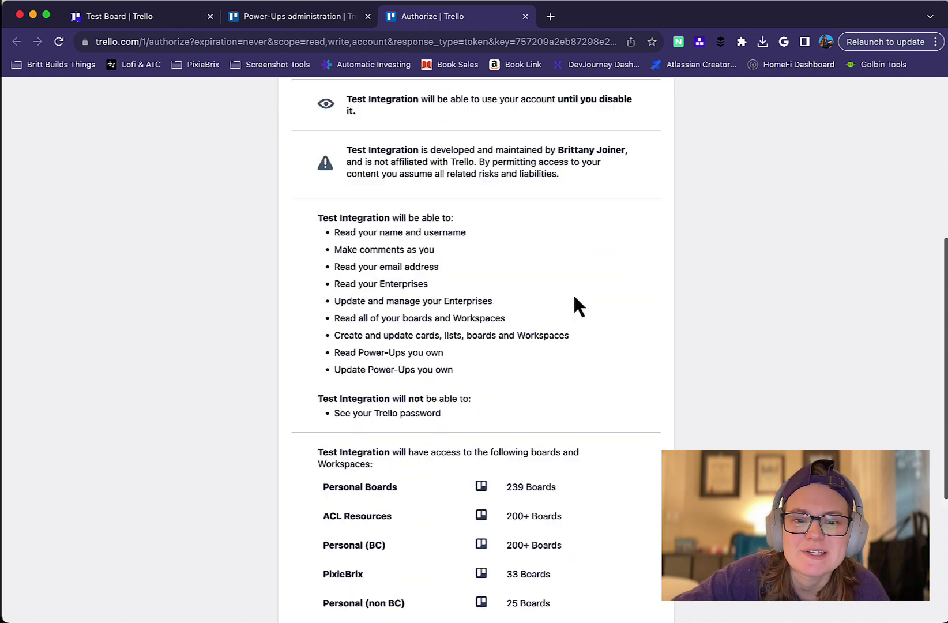
pyautogui.scroll(-3, 574, 296)
pyautogui.scroll(-1, 573, 293)
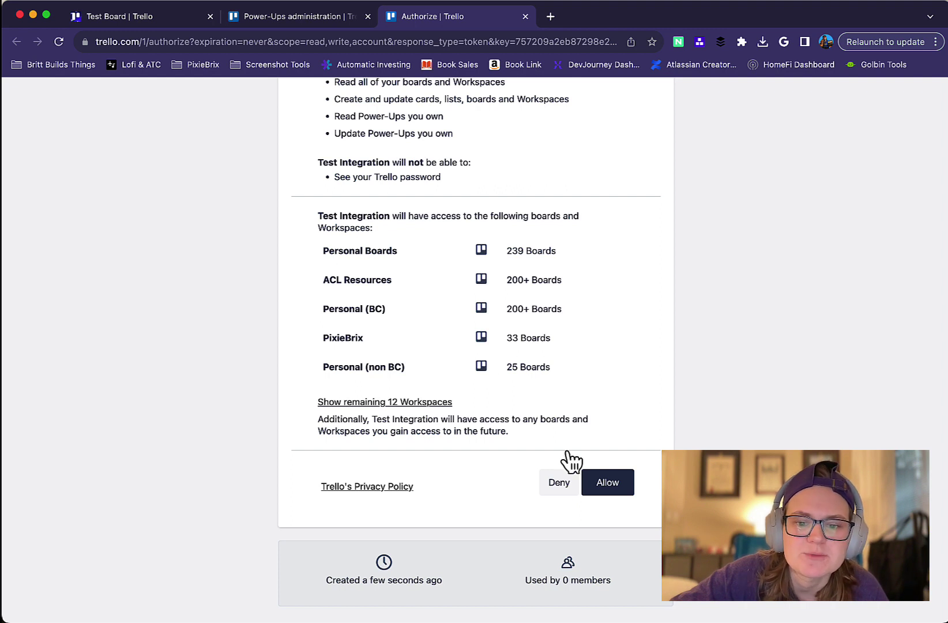
pyautogui.click(612, 485)
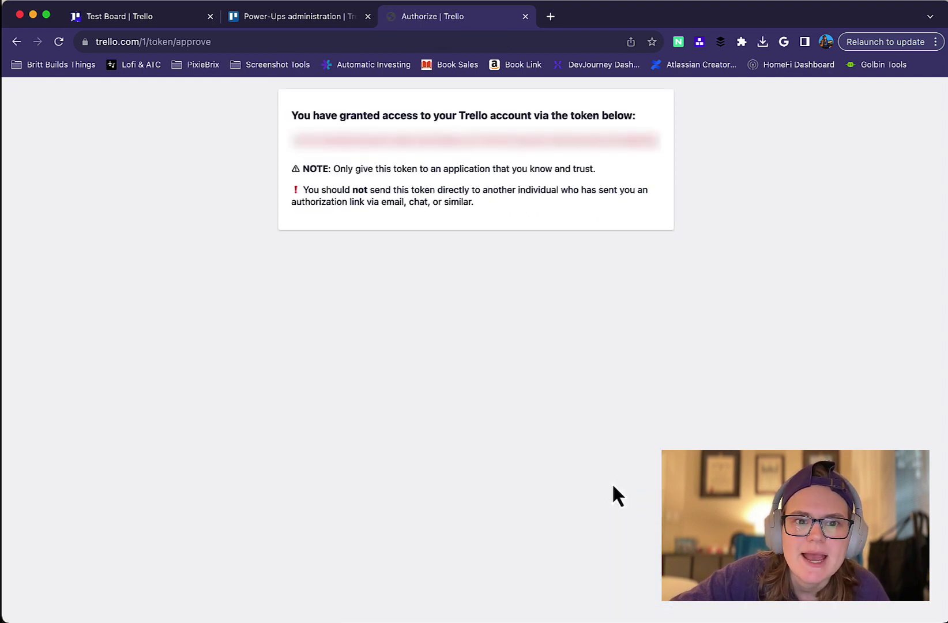
pyautogui.doubleClick(397, 138)
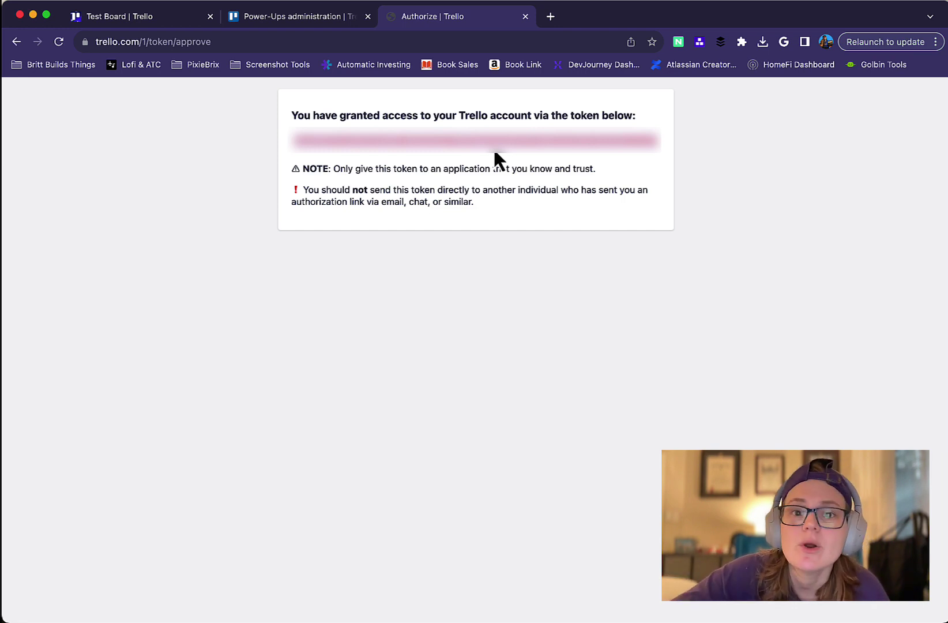
# Step: Switch between the Authorize and Power-Ups admin tabs, ending on the API key page
pyautogui.click(335, 21)
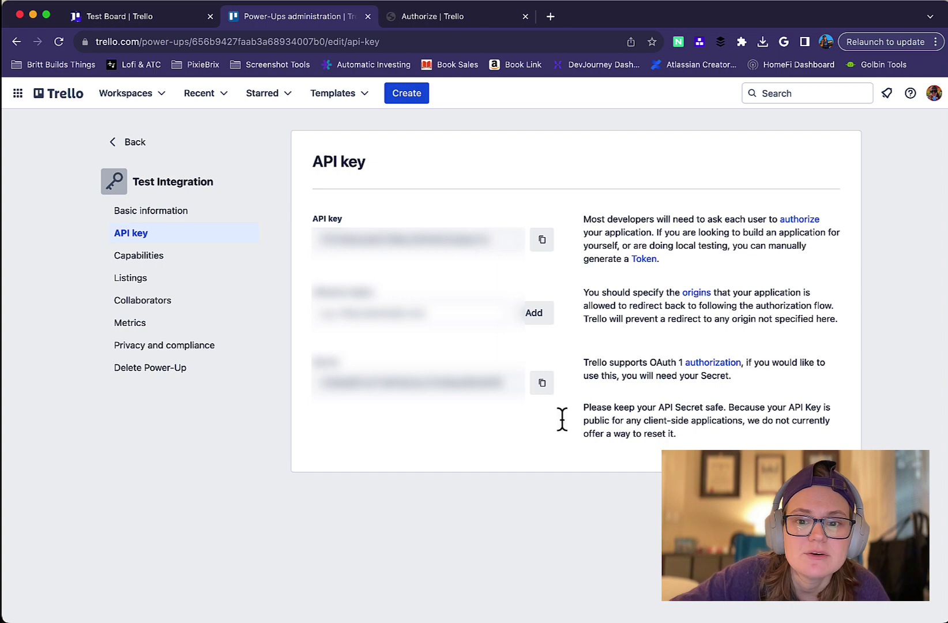
pyautogui.click(470, 20)
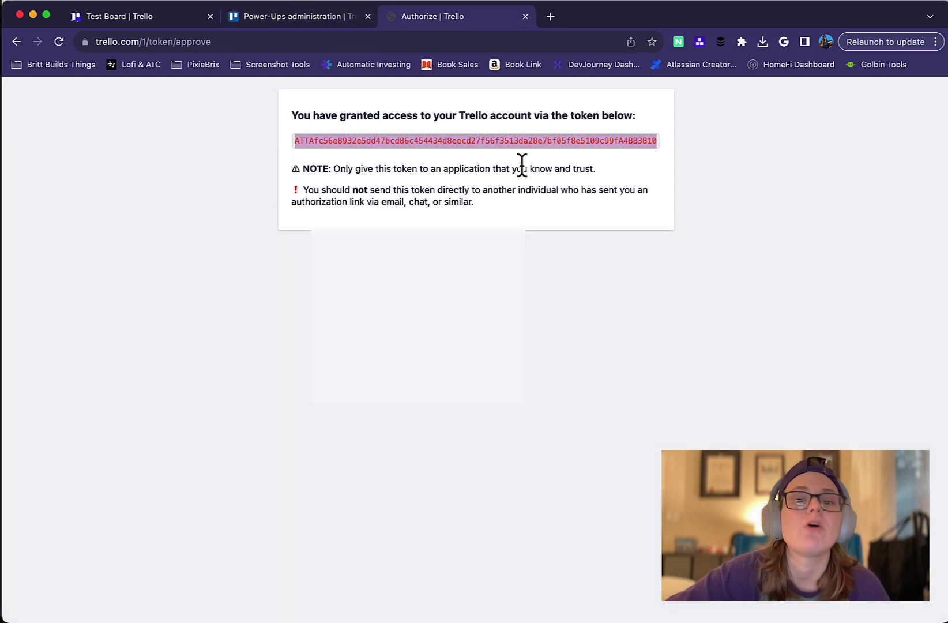
pyautogui.click(264, 19)
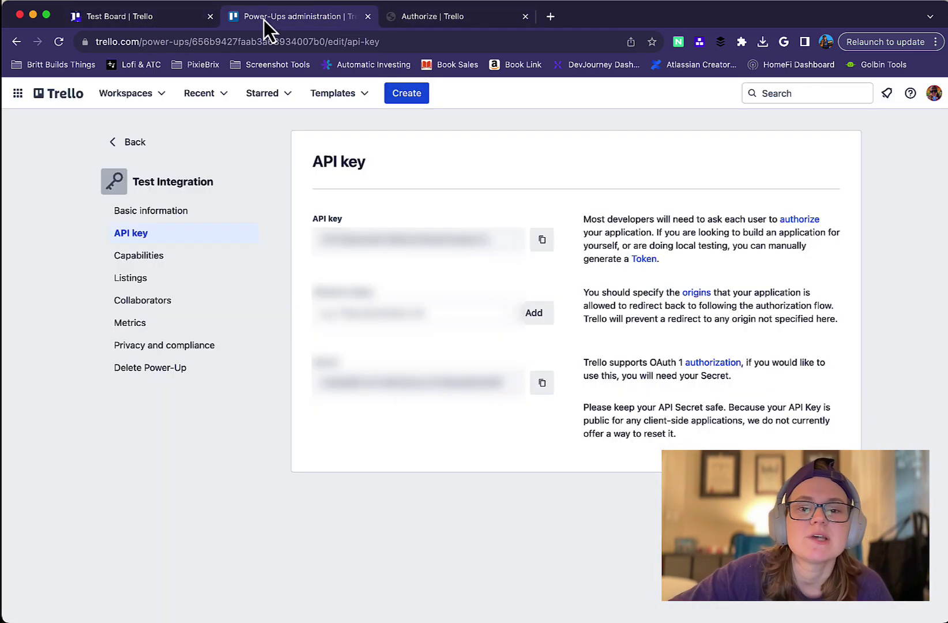